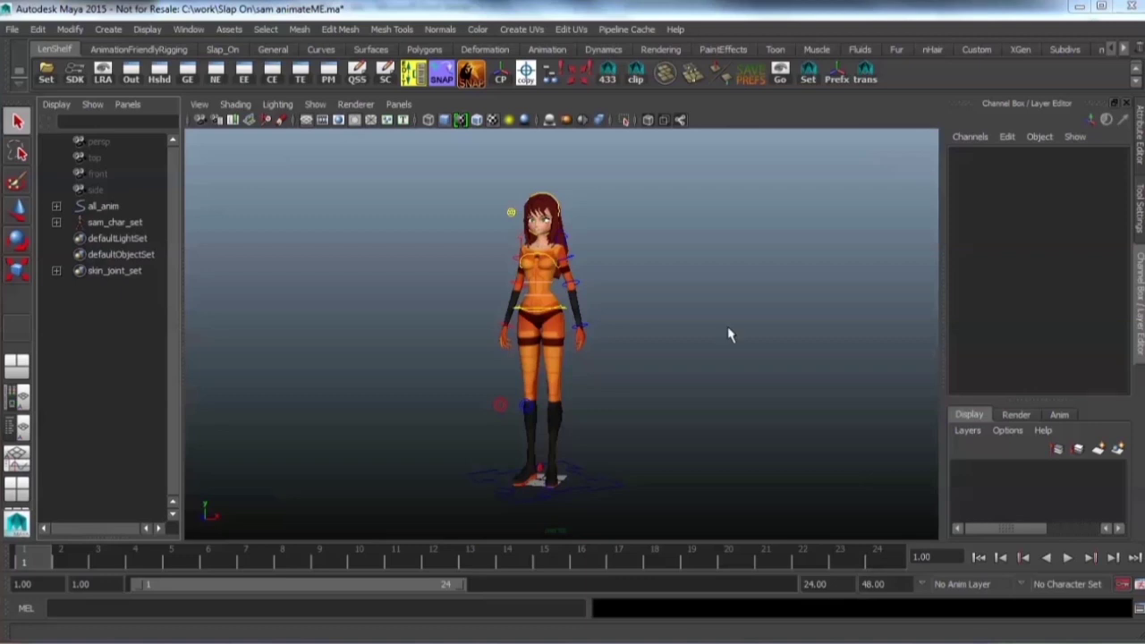
Return the timeline to frame 1 and make sam_char_set the current character set.
{"action": "left_click_drag", "start_coordinate": [649, 351], "coordinate": [644, 406], "text": "alt"}
{"action": "key", "text": "alt+v"}
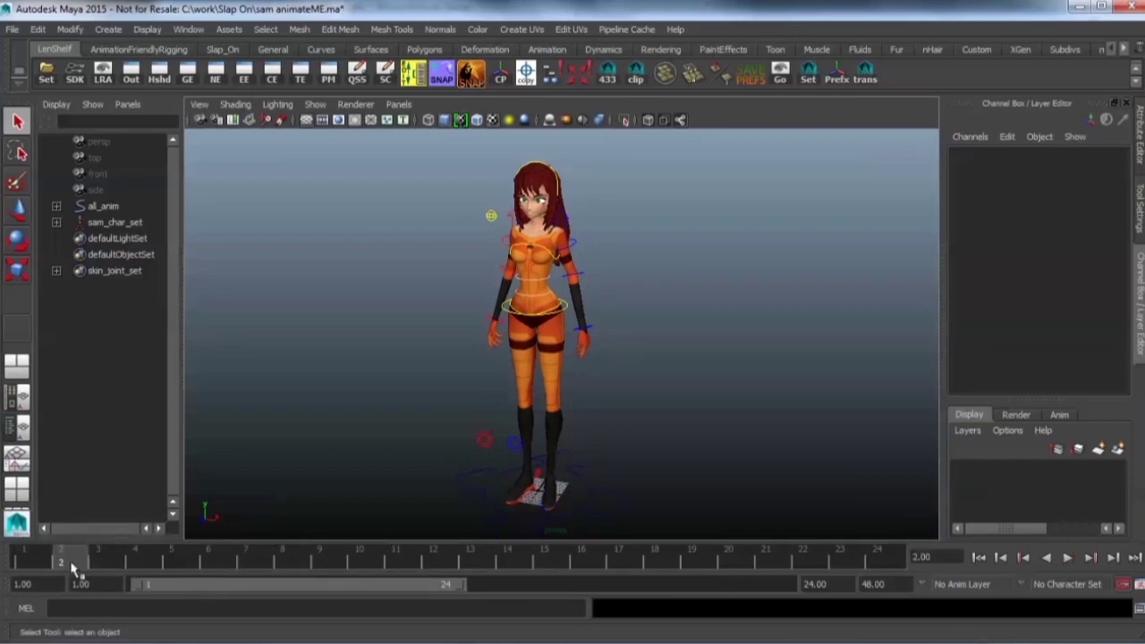
{"action": "left_click", "coordinate": [36, 555]}
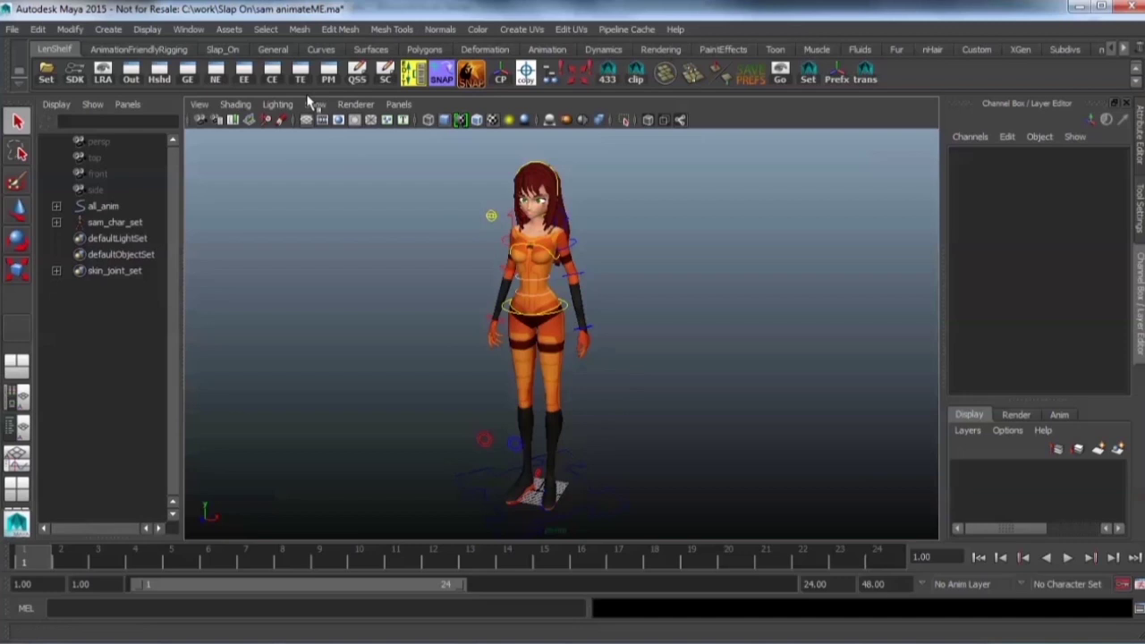
{"action": "left_click", "coordinate": [1073, 583]}
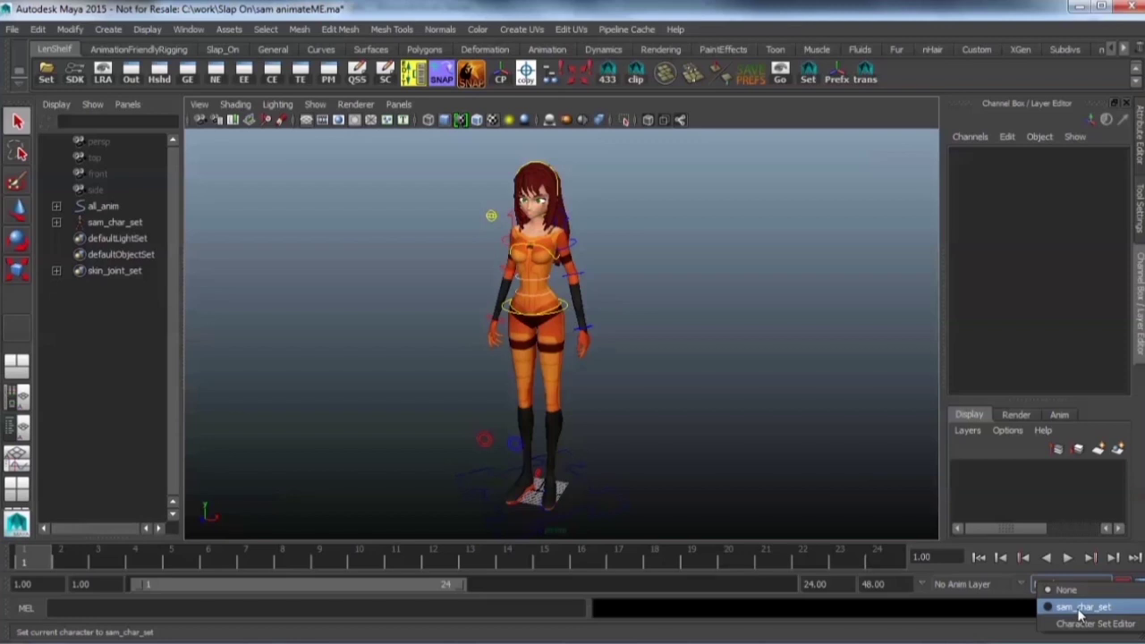
{"action": "left_click", "coordinate": [1079, 608]}
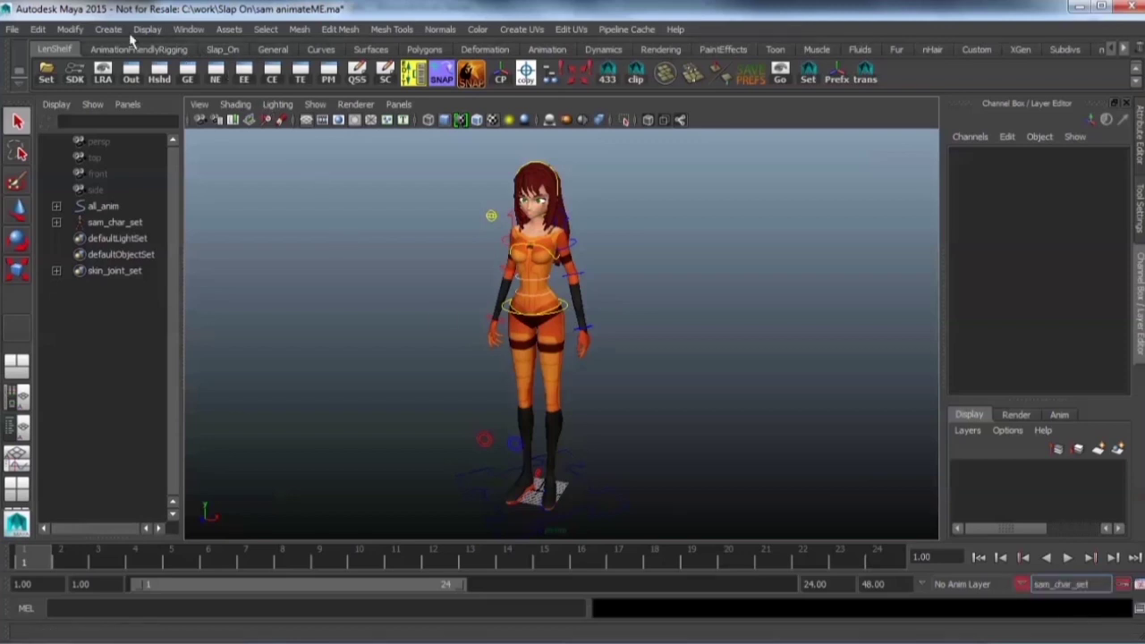
Import the clip "sam idle kick.ma" onto the character through the Trax Editor and activate the clip's keys.
{"action": "left_click", "coordinate": [302, 77]}
{"action": "left_click", "coordinate": [402, 163]}
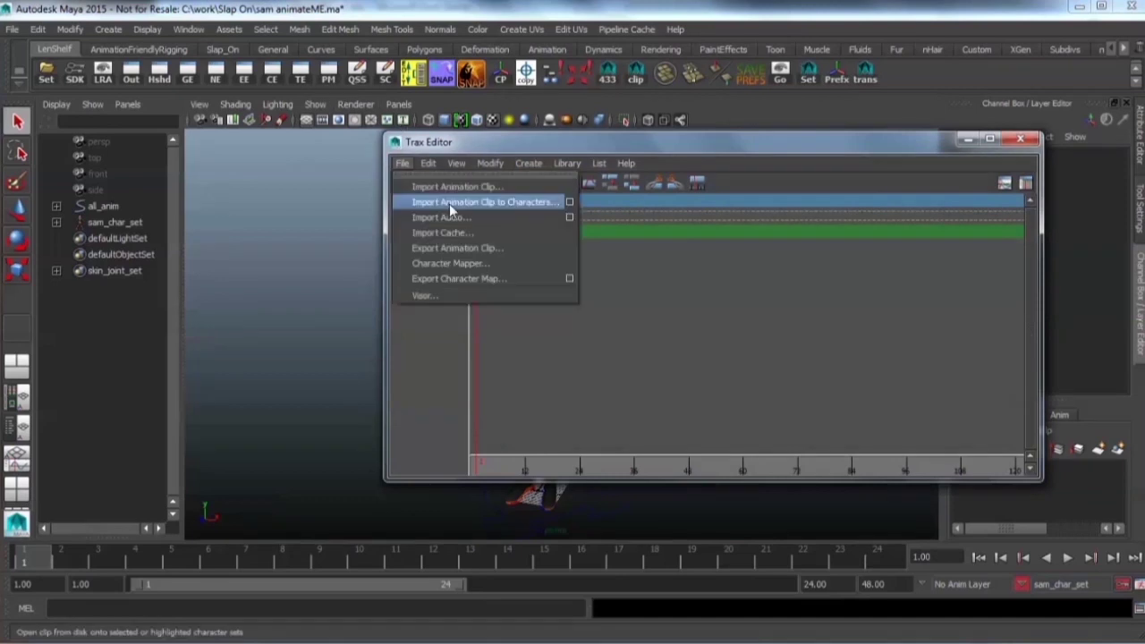
{"action": "left_click", "coordinate": [511, 202]}
{"action": "left_click", "coordinate": [281, 146]}
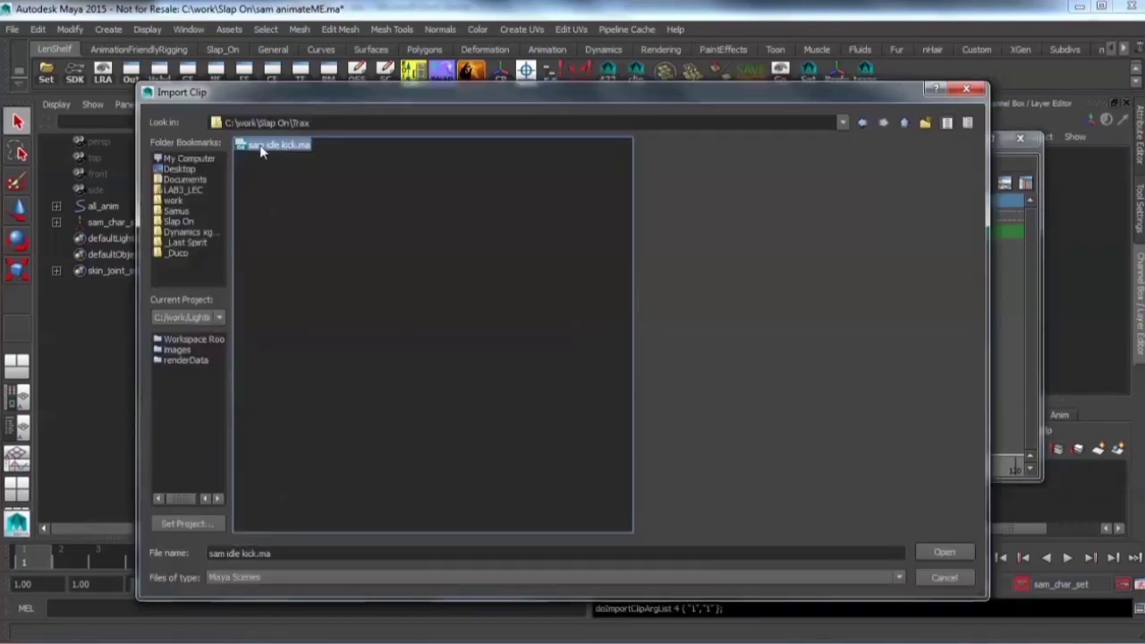
{"action": "double_click", "coordinate": [262, 150]}
{"action": "right_click", "coordinate": [479, 243]}
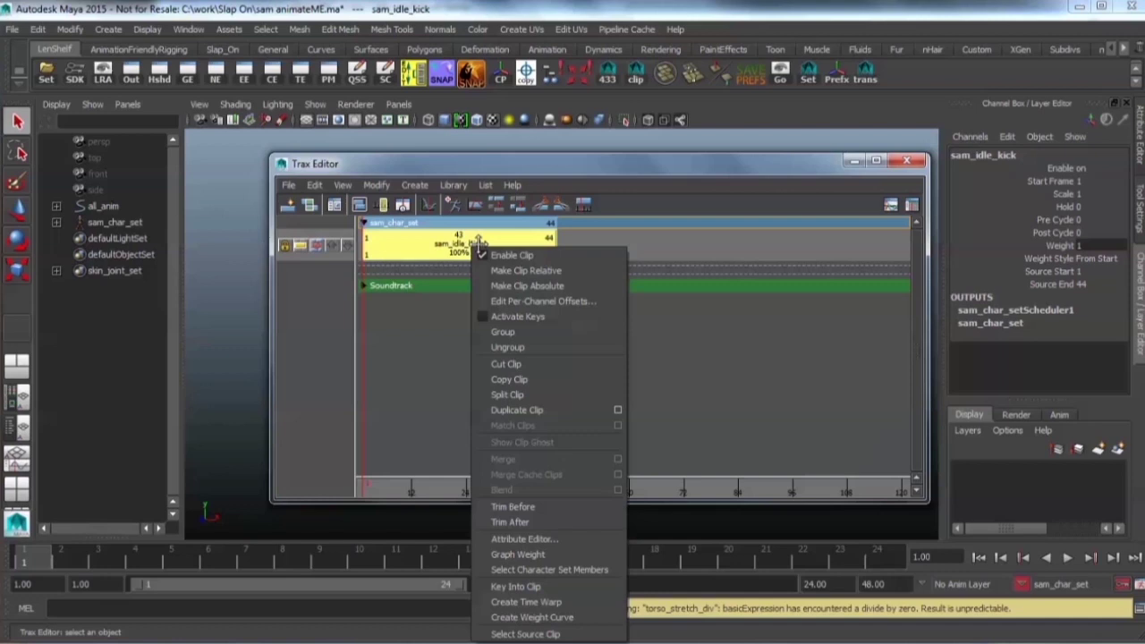
{"action": "left_click", "coordinate": [526, 318]}
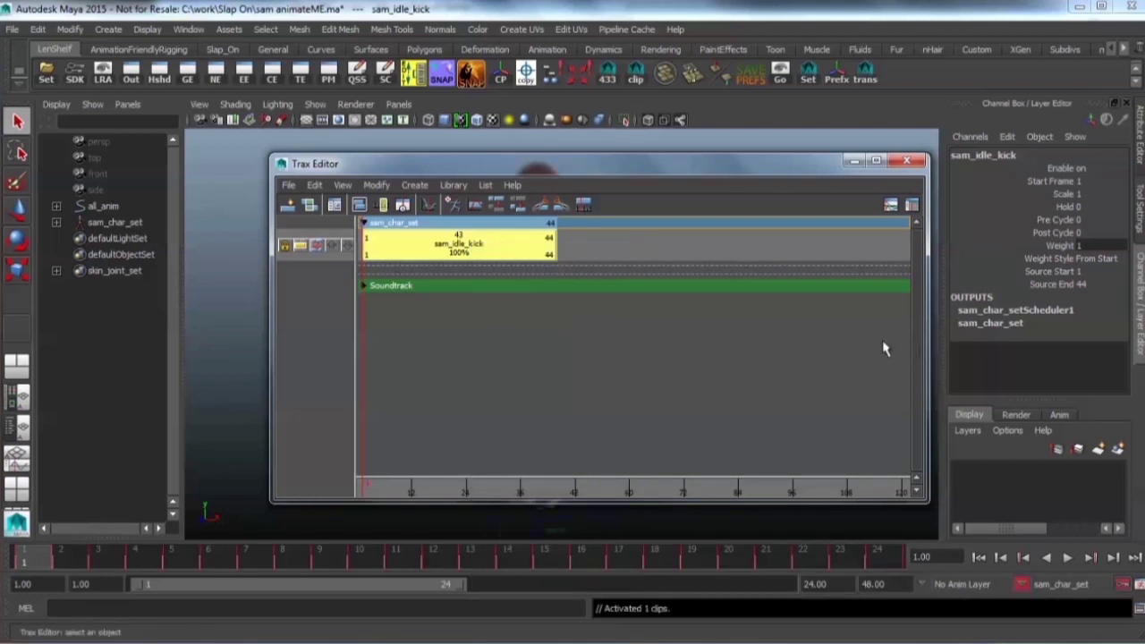
Set both the playback end and the animation end to frame 45.
{"action": "left_click_drag", "start_coordinate": [841, 584], "coordinate": [759, 597]}
{"action": "type", "text": "50"}
{"action": "key", "text": "Return"}
{"action": "left_click_drag", "start_coordinate": [898, 584], "coordinate": [828, 599]}
{"action": "type", "text": "45"}
{"action": "key", "text": "Return"}
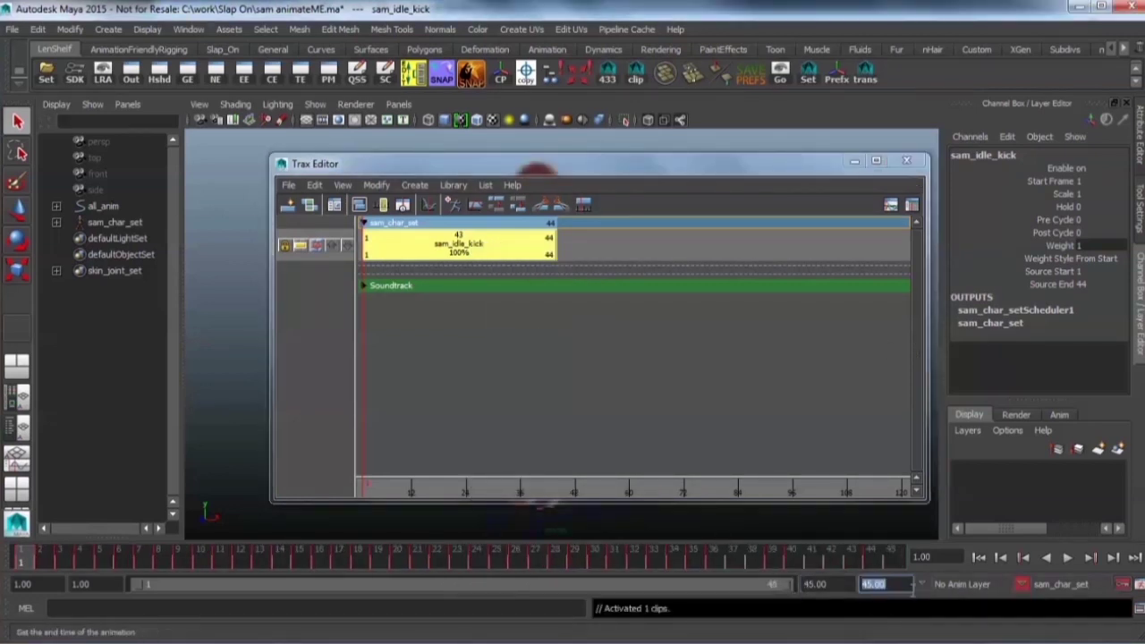
Delete the sam_idle_kick clip from the sam_char_set track and close the Trax Editor.
{"action": "left_click", "coordinate": [462, 244]}
{"action": "right_click", "coordinate": [494, 249]}
{"action": "left_click", "coordinate": [452, 245]}
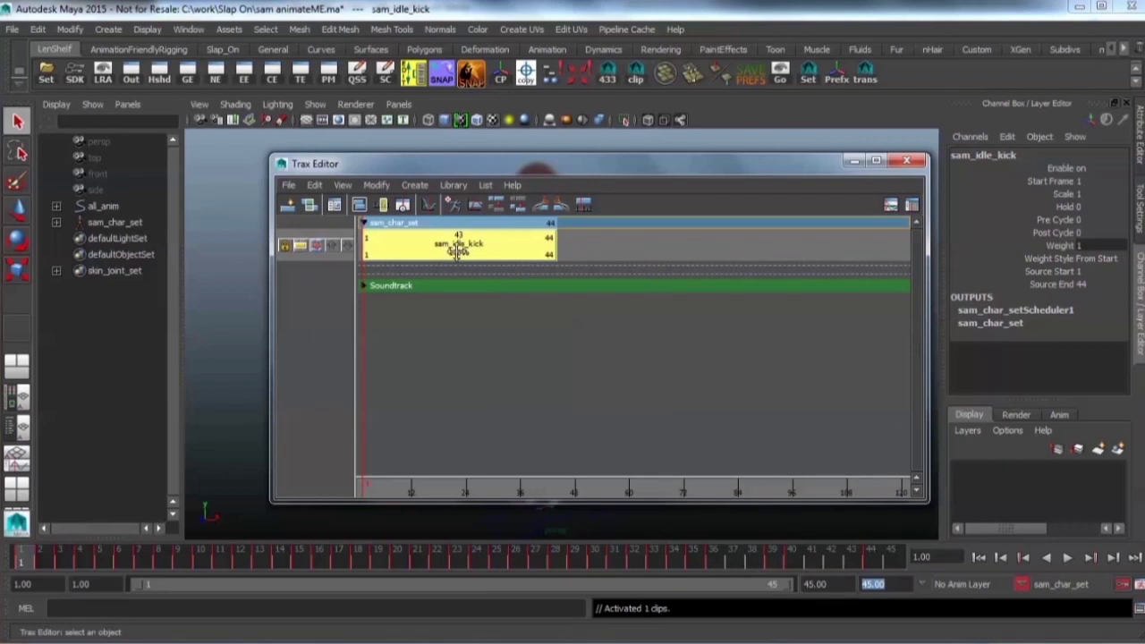
{"action": "left_click", "coordinate": [456, 250]}
{"action": "key", "text": "Delete"}
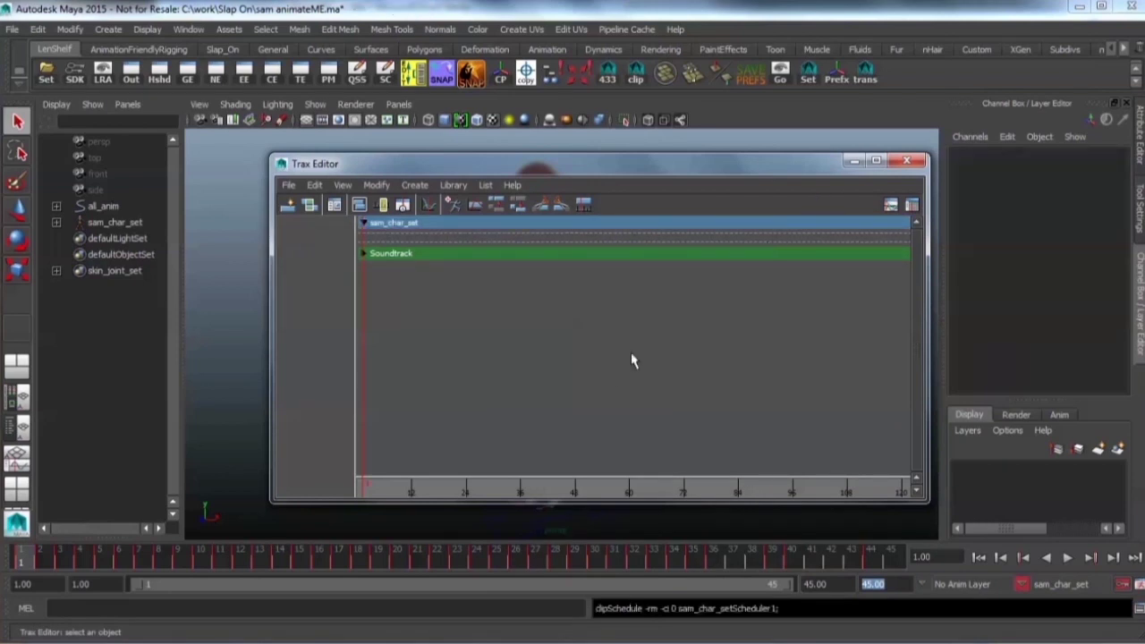
{"action": "left_click", "coordinate": [908, 162]}
Play back and scrub the character's animation to frame 45, viewing the motion from several angles.
{"action": "left_click", "coordinate": [1067, 556]}
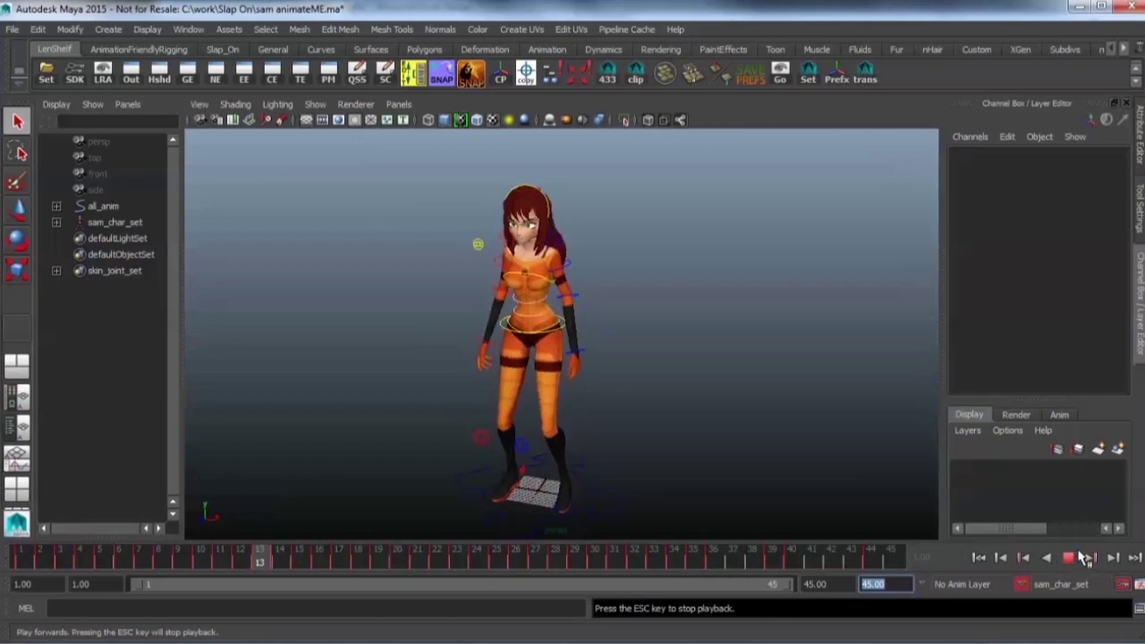
{"action": "left_click", "coordinate": [1069, 556]}
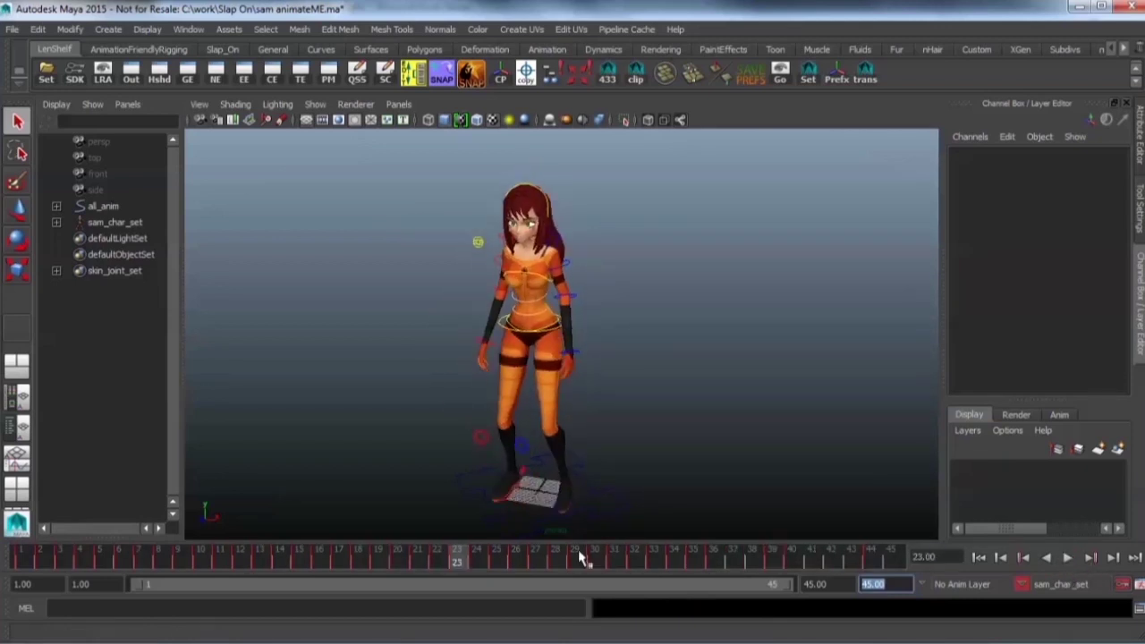
{"action": "mouse_move", "coordinate": [367, 570]}
{"action": "left_mouse_down"}
{"action": "mouse_move", "coordinate": [20, 561]}
{"action": "mouse_move", "coordinate": [397, 564]}
{"action": "mouse_move", "coordinate": [582, 606]}
{"action": "mouse_move", "coordinate": [875, 604]}
{"action": "mouse_move", "coordinate": [831, 562]}
{"action": "left_mouse_up"}
{"action": "left_click_drag", "start_coordinate": [617, 433], "coordinate": [645, 396], "text": "alt"}
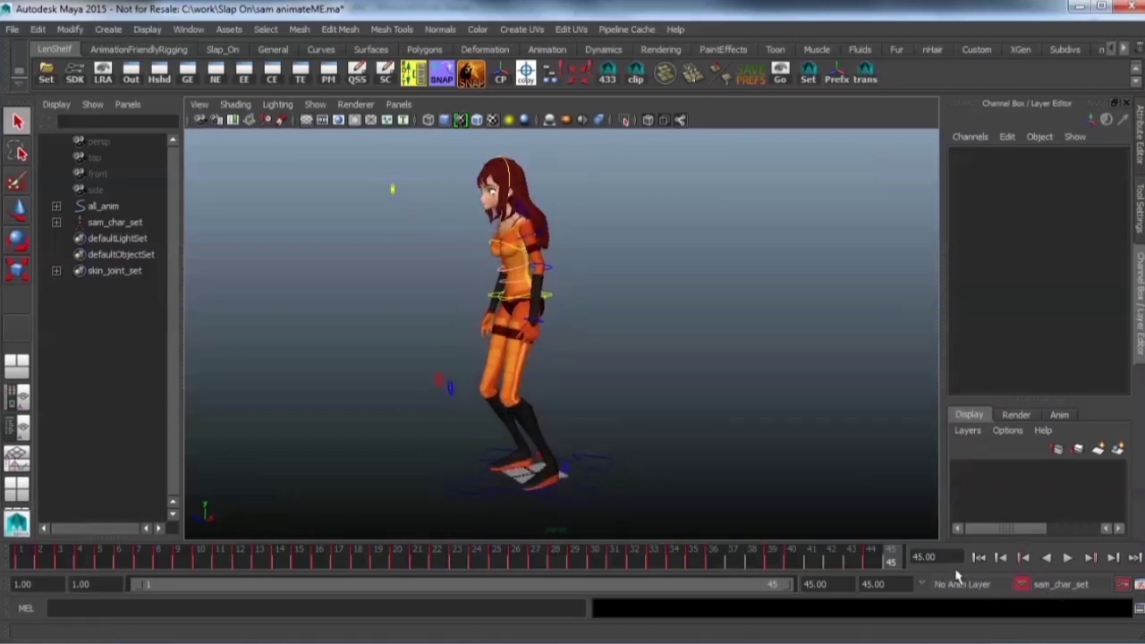
{"action": "left_click_drag", "start_coordinate": [587, 319], "coordinate": [703, 366], "text": "alt"}
Set the current character set to None and run the Slap_On Unity tool to convert the rig for Unity export.
{"action": "left_click", "coordinate": [1067, 586]}
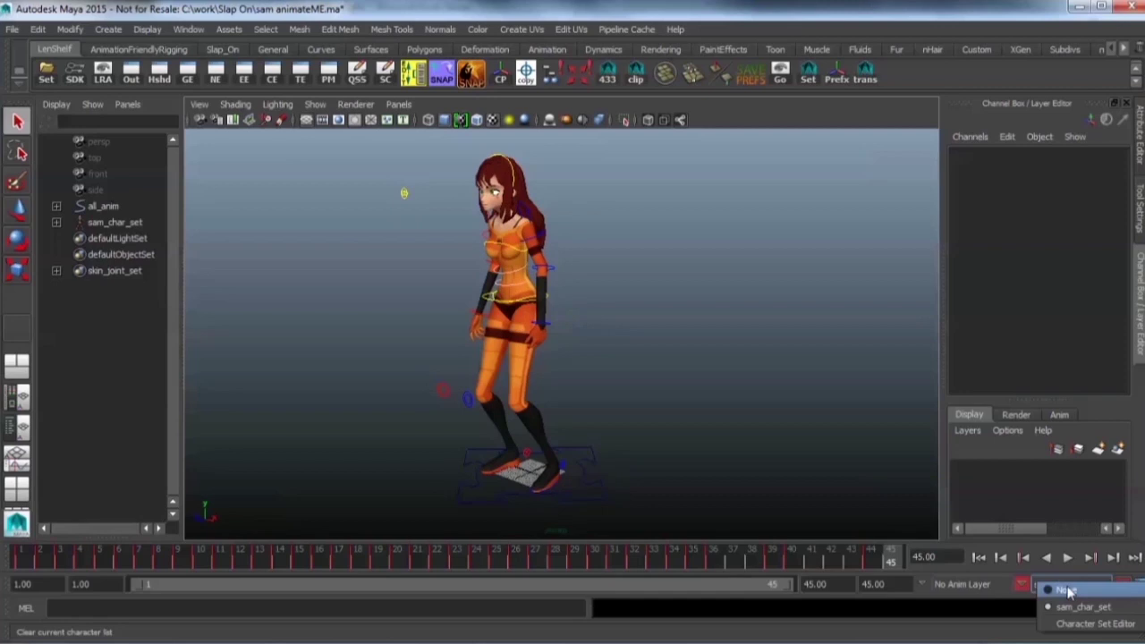
{"action": "left_click", "coordinate": [1066, 590]}
{"action": "left_click_drag", "start_coordinate": [638, 403], "coordinate": [702, 373], "text": "alt"}
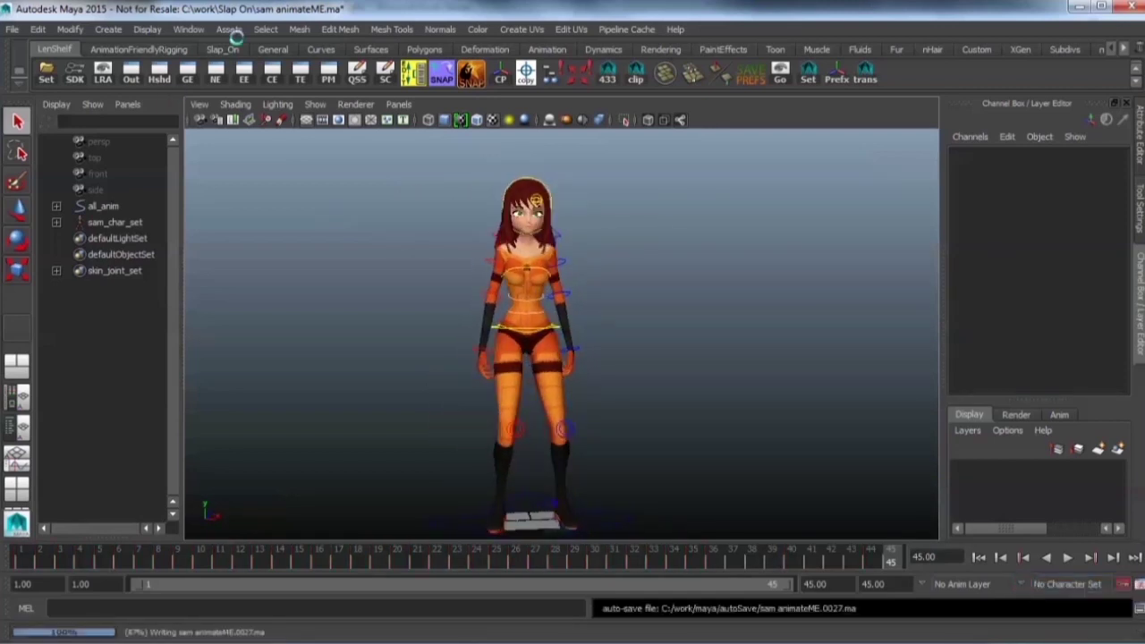
{"action": "left_click", "coordinate": [224, 50]}
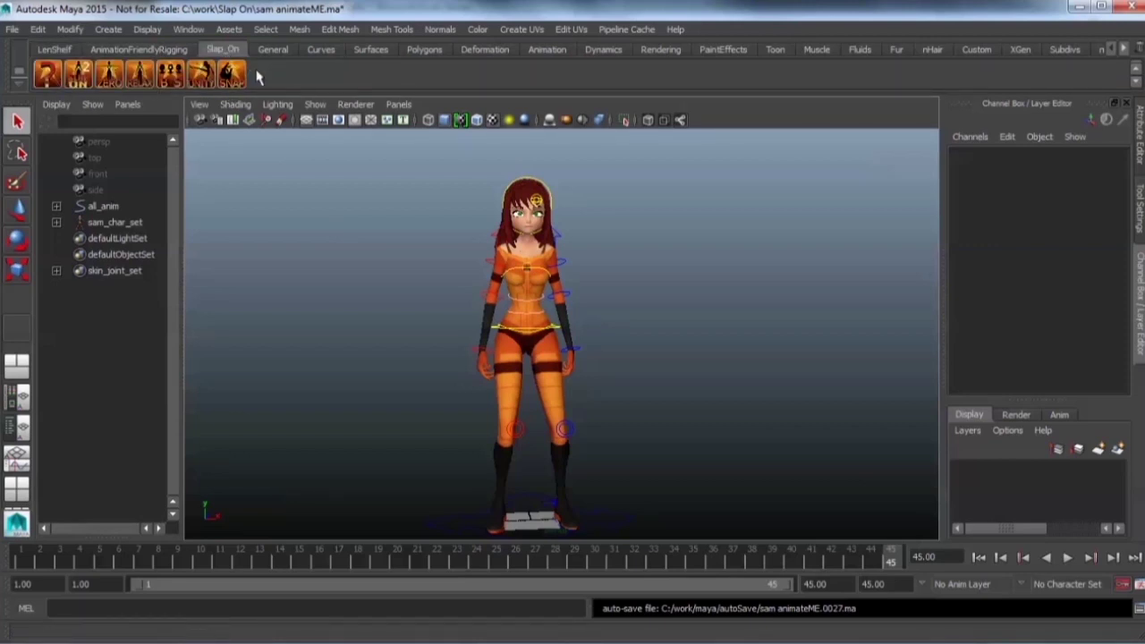
{"action": "left_click", "coordinate": [204, 77]}
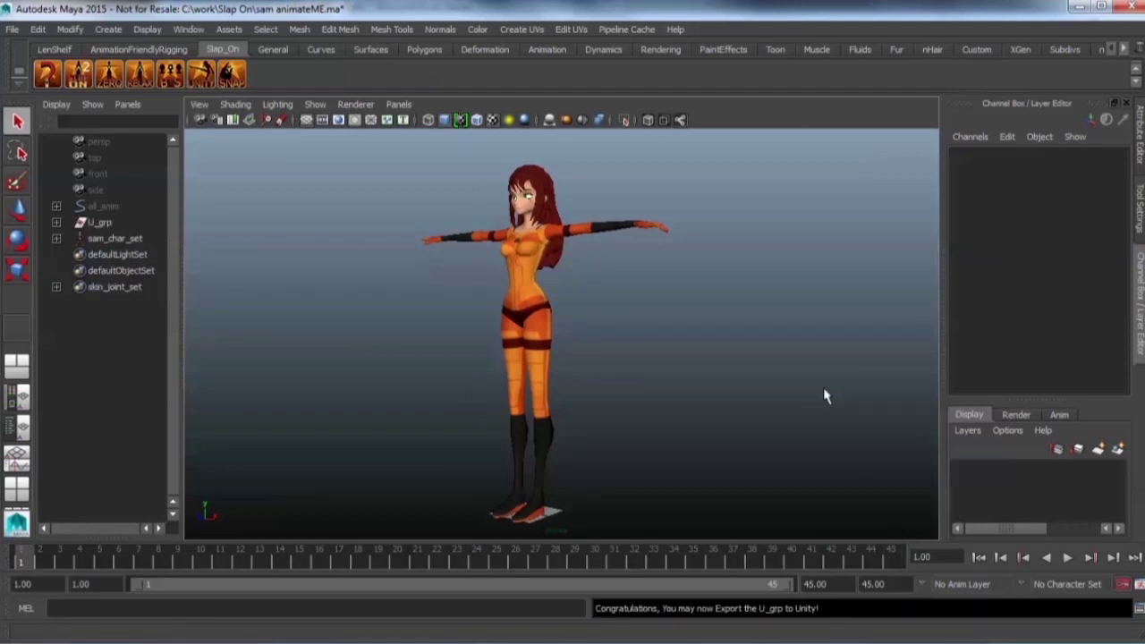
Examine U_grp in wireframe, shaded and textured display, and scrub the timeline to check its animation.
{"action": "left_click", "coordinate": [98, 223]}
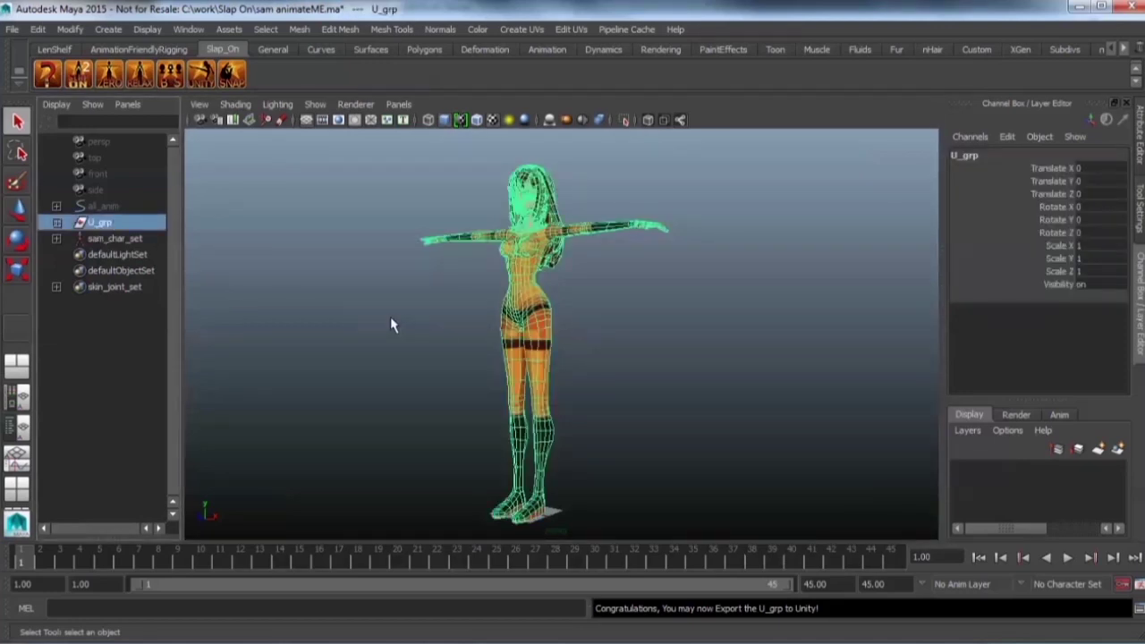
{"action": "left_click", "coordinate": [414, 378]}
{"action": "key", "text": "4"}
{"action": "key", "text": "5"}
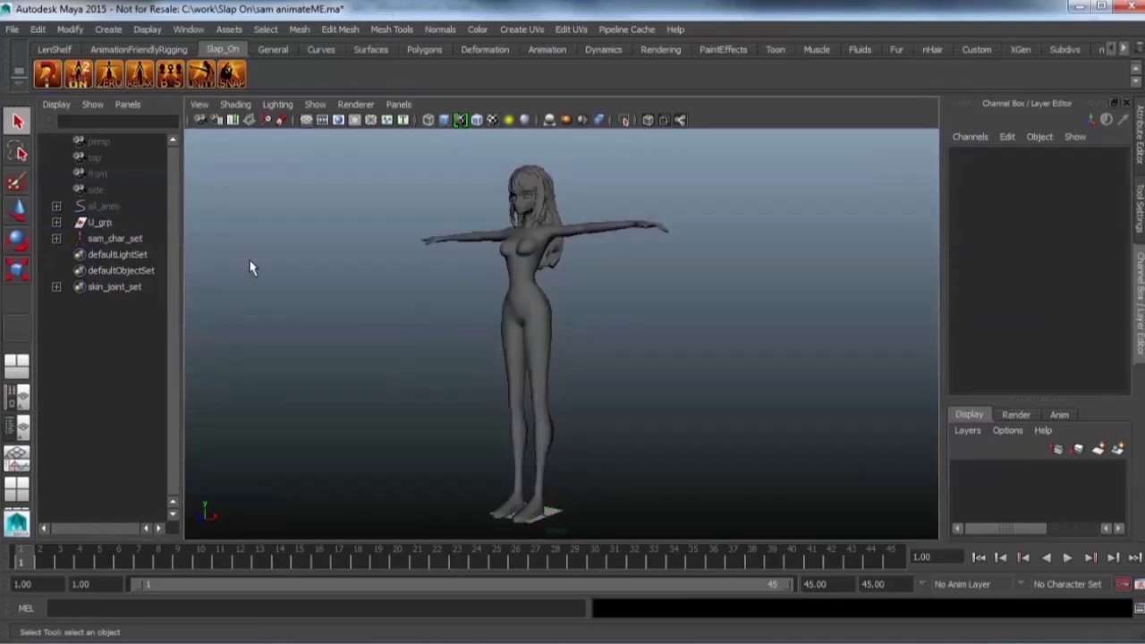
{"action": "key", "text": "6"}
{"action": "left_click", "coordinate": [100, 223]}
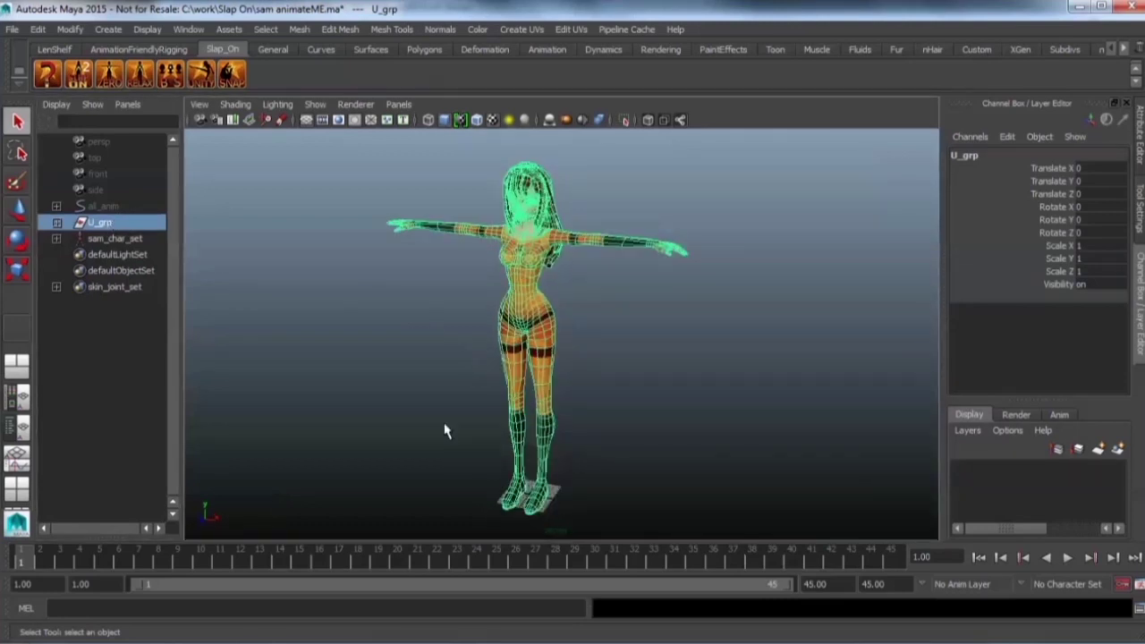
{"action": "left_click_drag", "start_coordinate": [28, 558], "coordinate": [429, 581]}
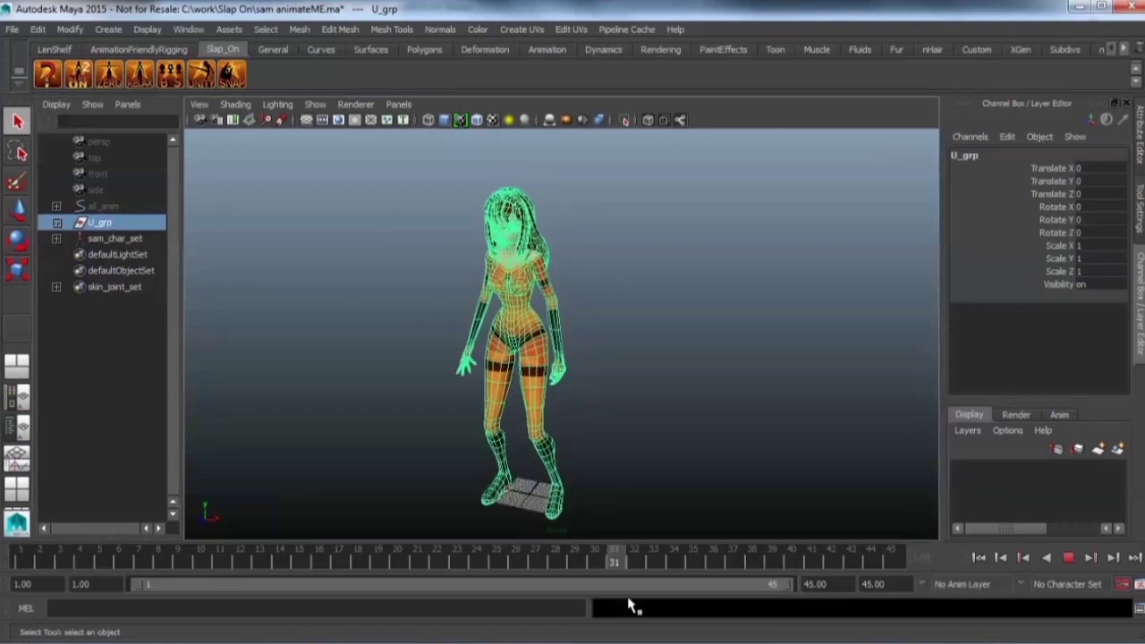
{"action": "key", "text": "alt+v"}
{"action": "left_click_drag", "start_coordinate": [634, 491], "coordinate": [630, 447], "text": "alt"}
Unhide Ujoint_grp inside U_grp and frame its skeleton for a close view of the face and body joints.
{"action": "left_click", "coordinate": [57, 222]}
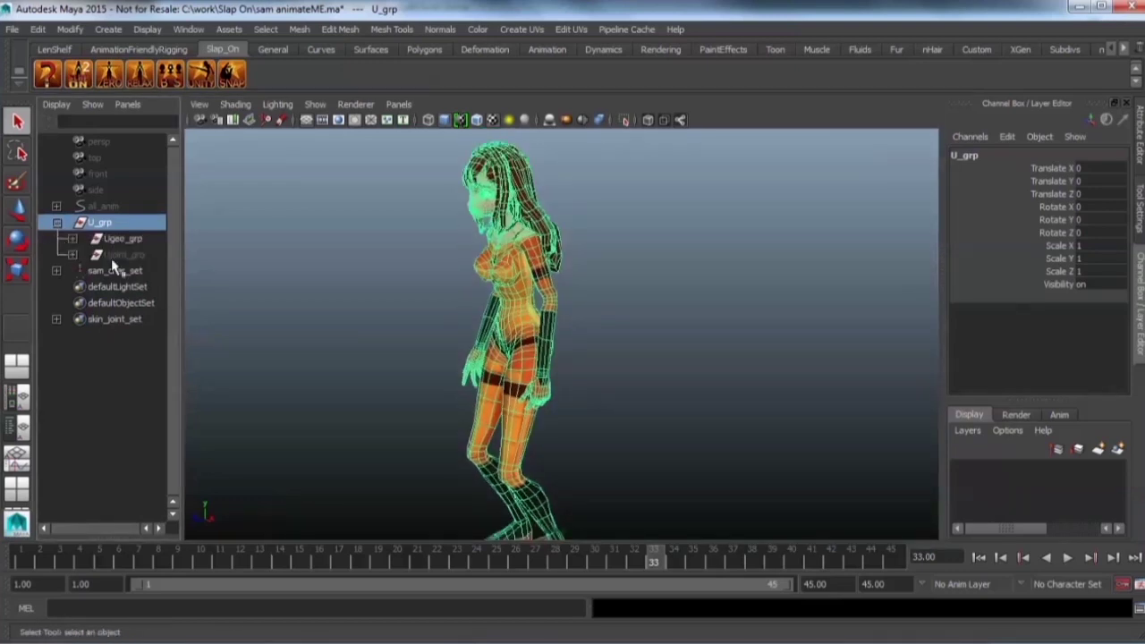
{"action": "left_click", "coordinate": [117, 255]}
{"action": "key", "text": "shift+h"}
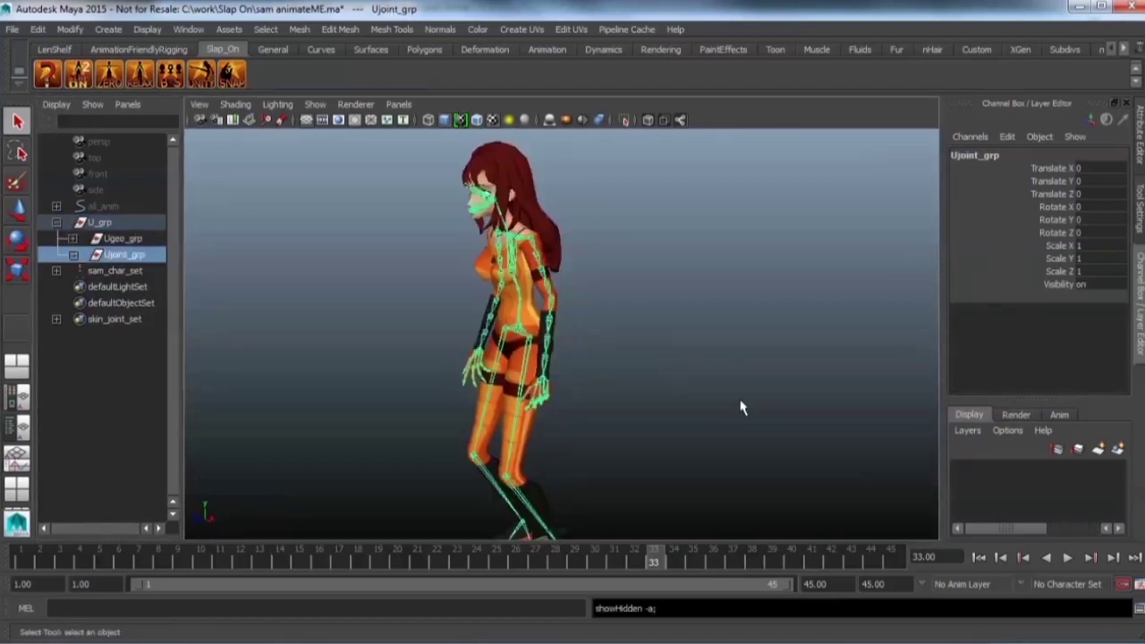
{"action": "left_click_drag", "start_coordinate": [740, 407], "coordinate": [710, 384], "text": "alt"}
{"action": "right_click_drag", "start_coordinate": [710, 384], "coordinate": [850, 513], "text": "alt"}
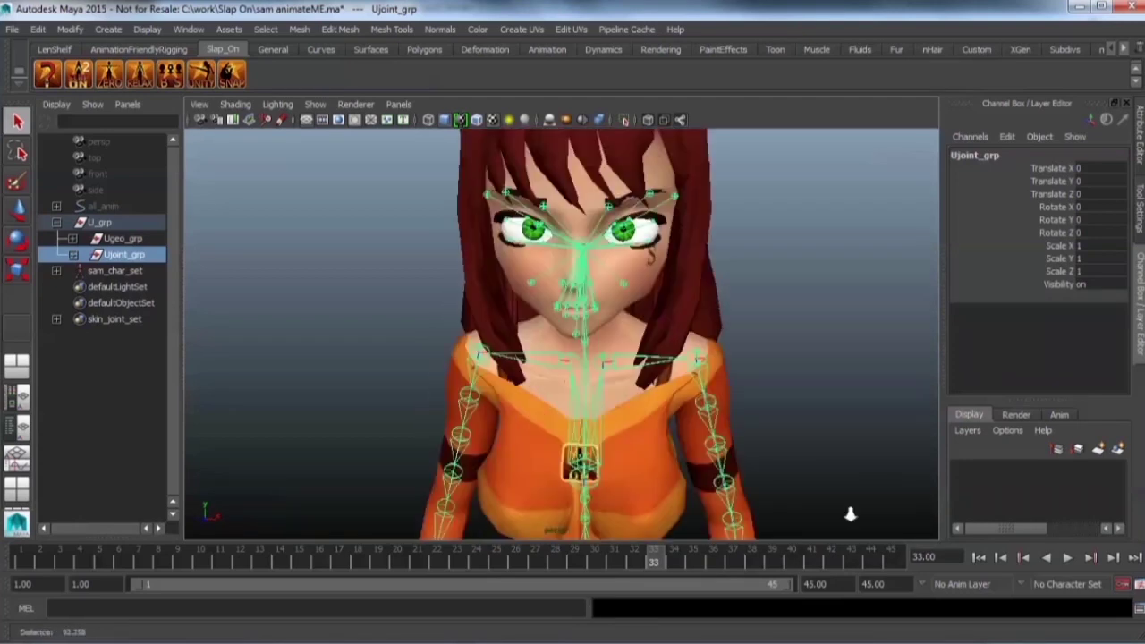
{"action": "left_click_drag", "start_coordinate": [849, 513], "coordinate": [593, 444], "text": "alt"}
{"action": "key", "text": "f"}
Scrub to frame 40 and examine the facial joints around the eyes and open mouth up close.
{"action": "left_click_drag", "start_coordinate": [664, 564], "coordinate": [800, 556]}
{"action": "middle_click_drag", "start_coordinate": [697, 304], "coordinate": [698, 398], "text": "alt"}
{"action": "right_click_drag", "start_coordinate": [697, 398], "coordinate": [796, 427], "text": "alt"}
{"action": "middle_click_drag", "start_coordinate": [795, 428], "coordinate": [752, 401], "text": "alt"}
{"action": "mouse_move", "coordinate": [752, 400]}
{"action": "left_mouse_down", "text": "alt"}
{"action": "mouse_move", "coordinate": [761, 408]}
{"action": "mouse_move", "coordinate": [727, 417]}
{"action": "mouse_move", "coordinate": [760, 419]}
{"action": "left_mouse_up", "text": "alt"}
{"action": "middle_click_drag", "start_coordinate": [760, 418], "coordinate": [724, 421], "text": "alt"}
{"action": "left_click_drag", "start_coordinate": [724, 429], "coordinate": [708, 452], "text": "alt"}
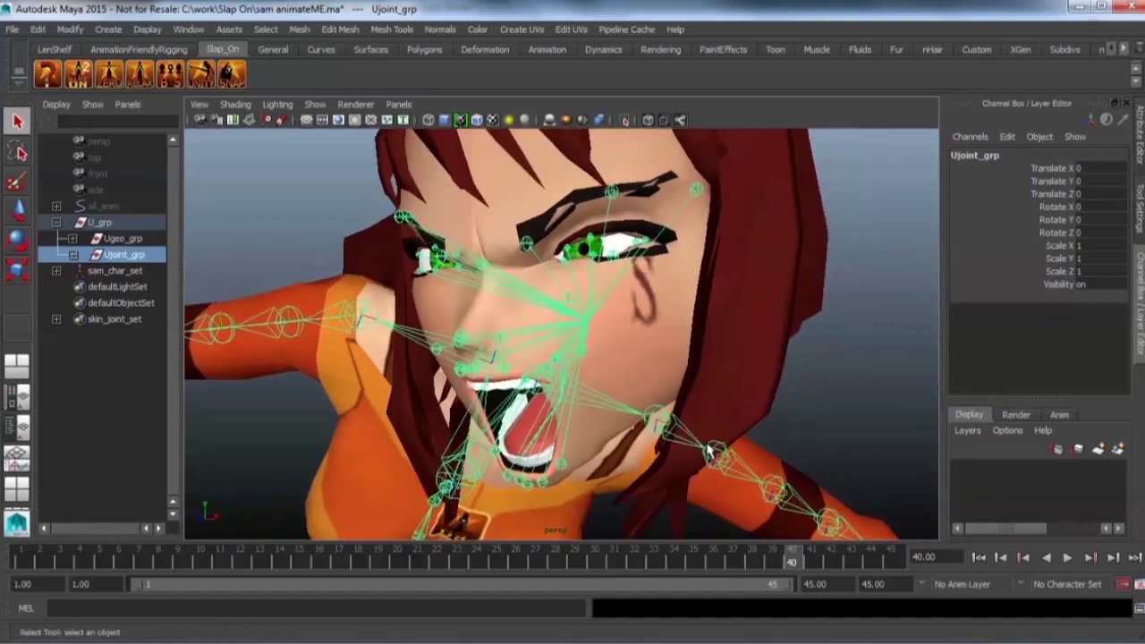
Turn on smooth mesh preview for U_grp and view the face with nothing selected.
{"action": "left_click", "coordinate": [97, 222]}
{"action": "key", "text": "3"}
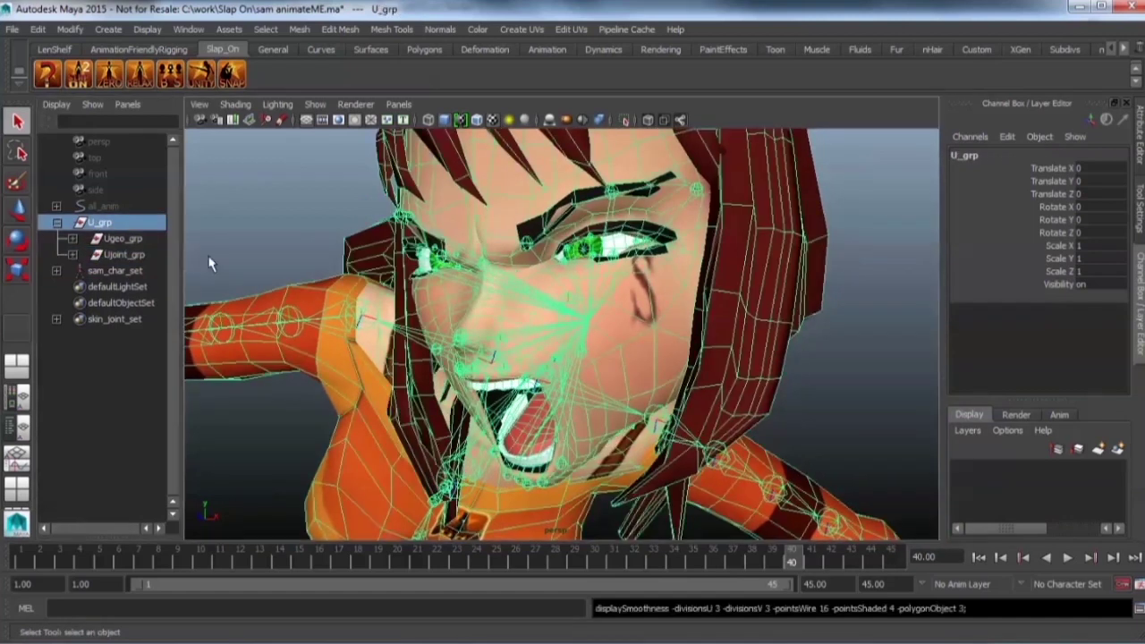
{"action": "left_click", "coordinate": [282, 198]}
{"action": "left_click_drag", "start_coordinate": [772, 387], "coordinate": [751, 407], "text": "alt"}
Hide Ujoint_grp, bring the full character into view and collapse the U_grp hierarchy.
{"action": "left_click", "coordinate": [125, 256]}
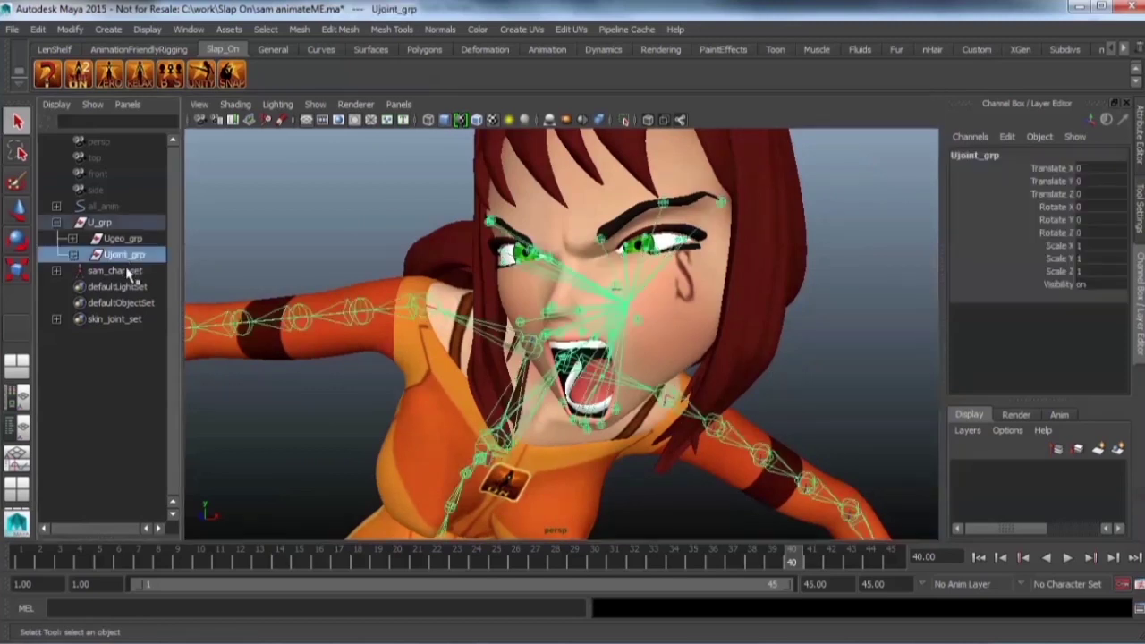
{"action": "key", "text": "ctrl+h"}
{"action": "right_click_drag", "start_coordinate": [823, 450], "coordinate": [578, 430], "text": "alt"}
{"action": "left_click_drag", "start_coordinate": [577, 430], "coordinate": [610, 429], "text": "alt"}
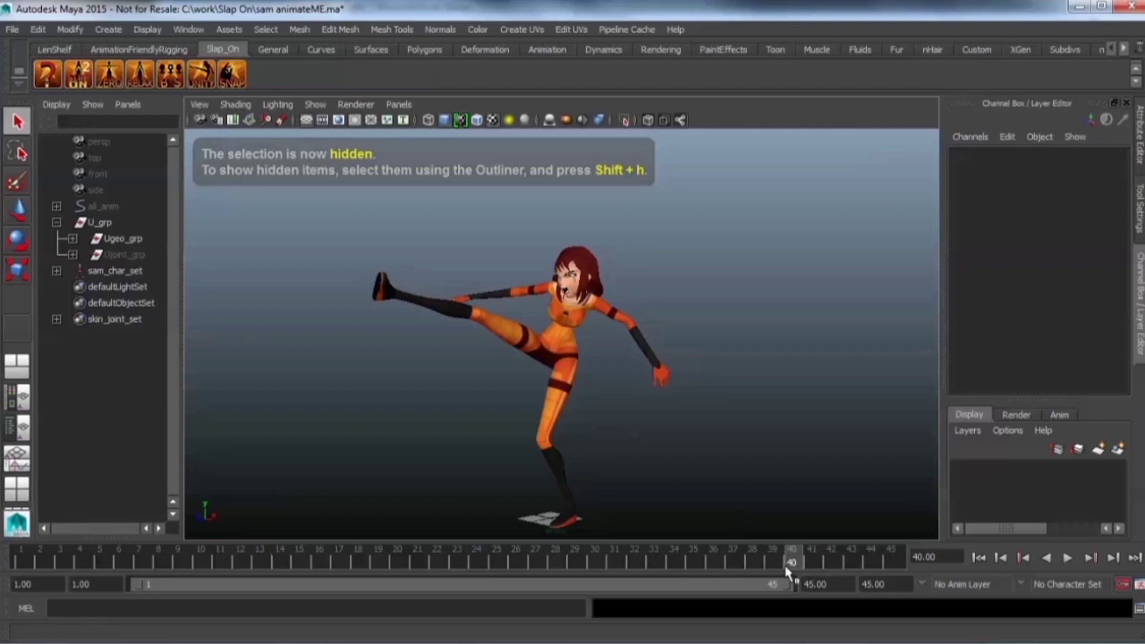
{"action": "left_click", "coordinate": [57, 223]}
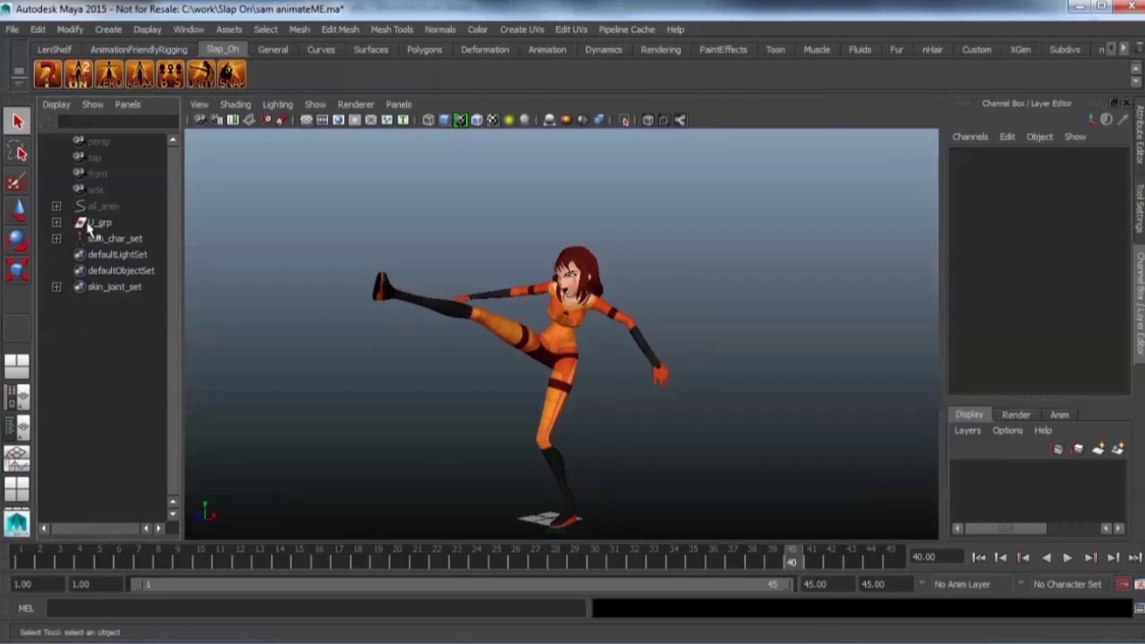
Delete U_grp and unhide the original all_anim control rig.
{"action": "left_click", "coordinate": [95, 223]}
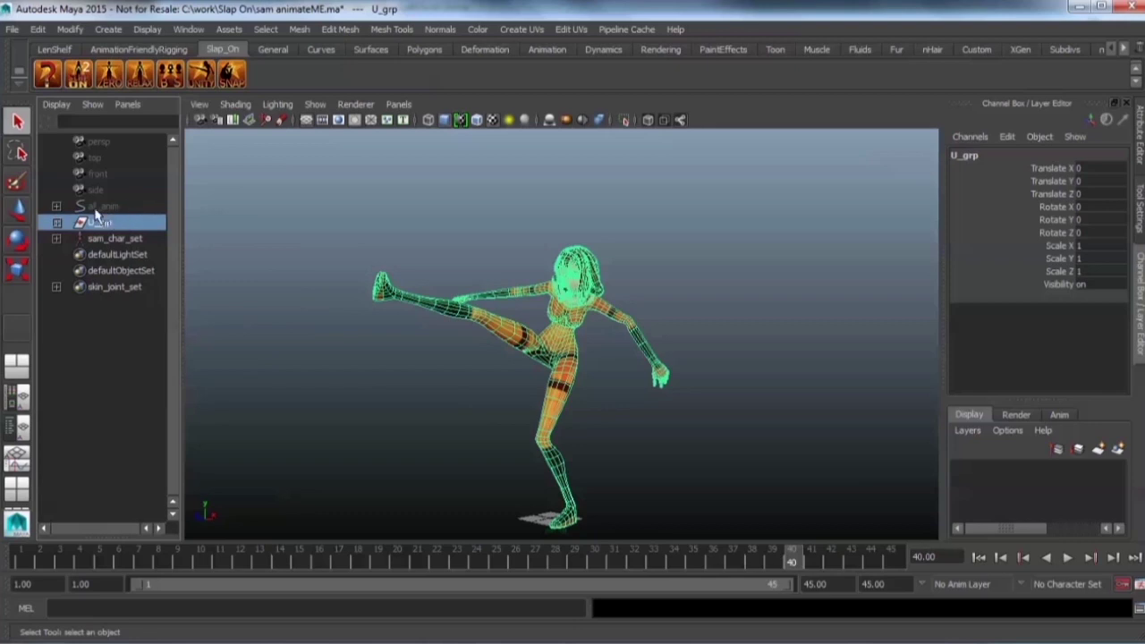
{"action": "left_click_drag", "start_coordinate": [521, 396], "coordinate": [676, 456], "text": "alt"}
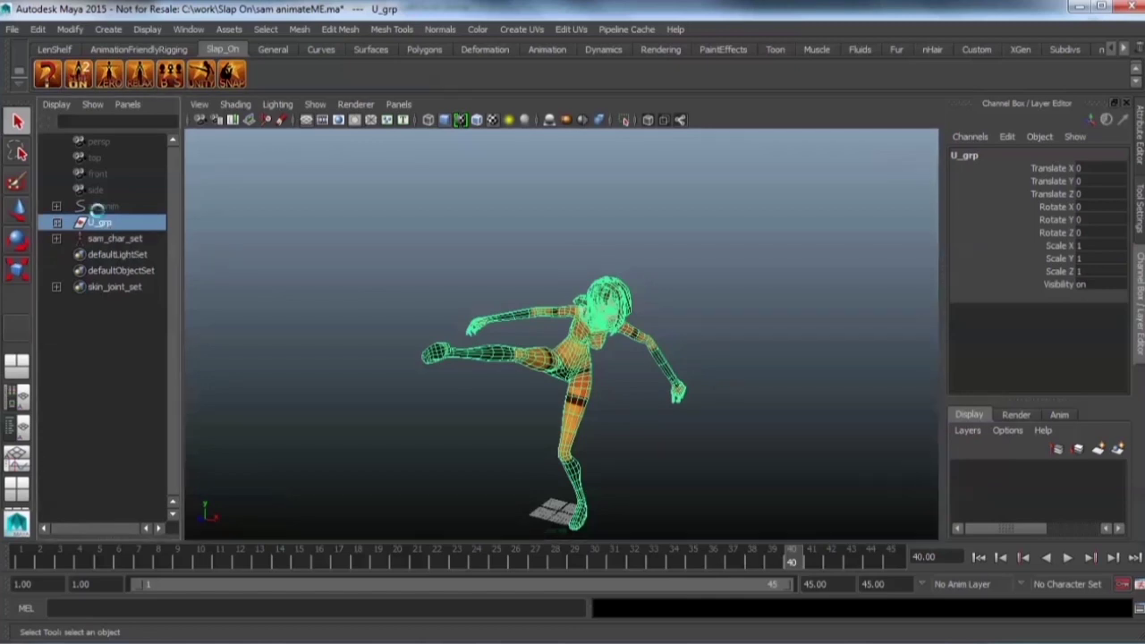
{"action": "left_click", "coordinate": [106, 206]}
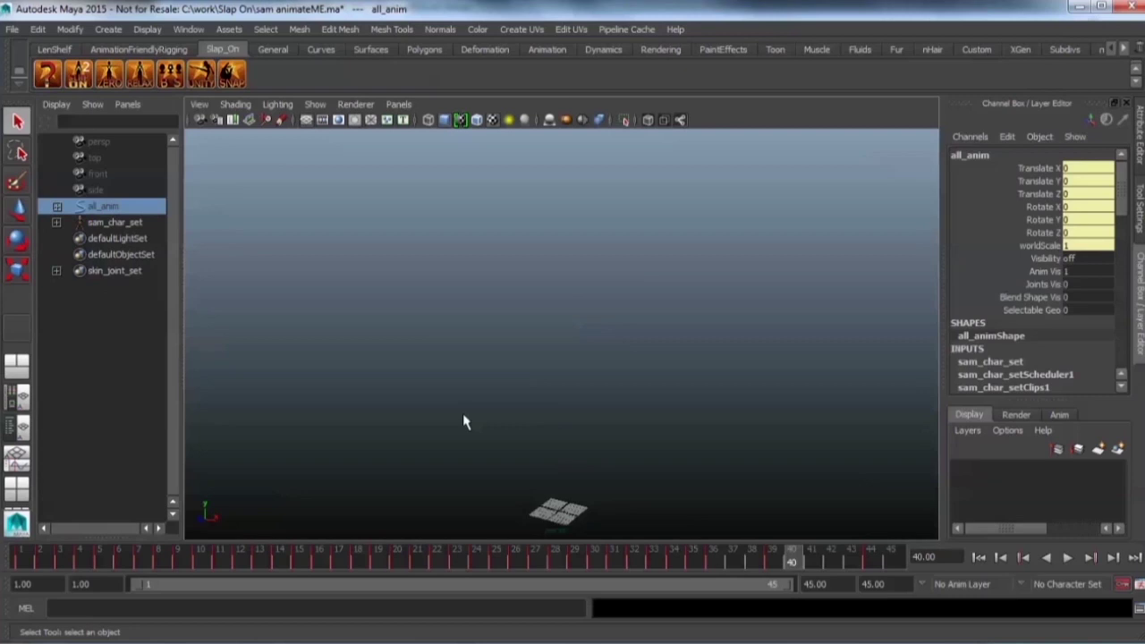
{"action": "key", "text": "shift+h"}
{"action": "right_click_drag", "start_coordinate": [606, 386], "coordinate": [661, 398], "text": "alt"}
Scrub the original rig's animation and select the left lower arm FK control to check that the controls are still animated.
{"action": "left_click_drag", "start_coordinate": [788, 562], "coordinate": [520, 544]}
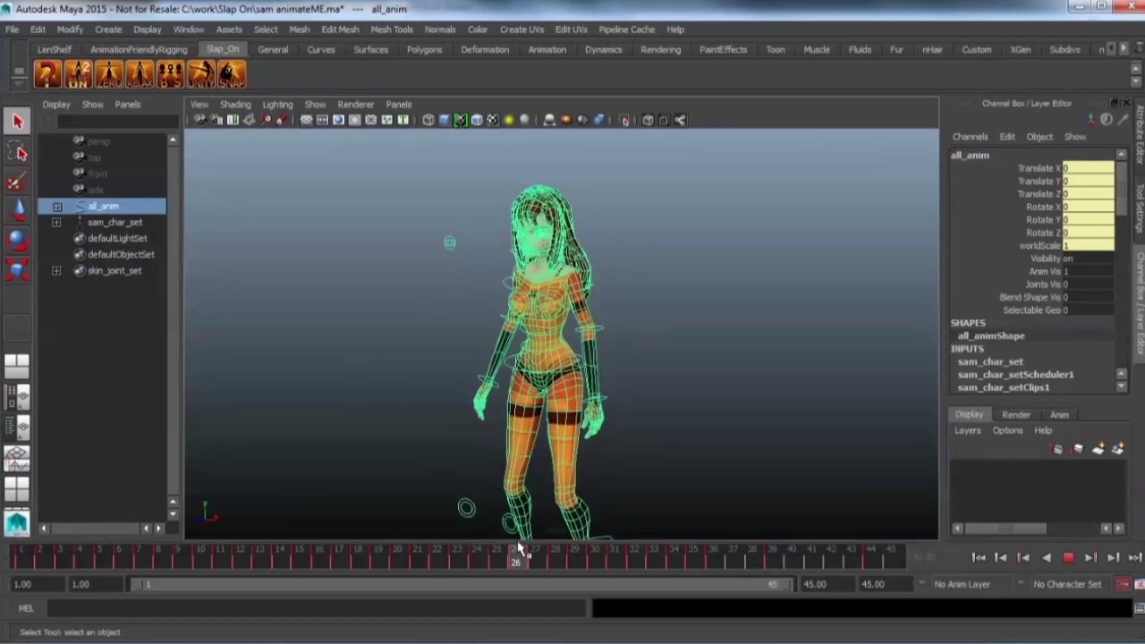
{"action": "right_click_drag", "start_coordinate": [608, 476], "coordinate": [675, 470], "text": "alt"}
{"action": "left_click_drag", "start_coordinate": [674, 470], "coordinate": [617, 465], "text": "alt"}
{"action": "left_click", "coordinate": [597, 320]}
{"action": "right_click_drag", "start_coordinate": [680, 454], "coordinate": [581, 467], "text": "alt"}
{"action": "left_click_drag", "start_coordinate": [518, 559], "coordinate": [806, 580]}
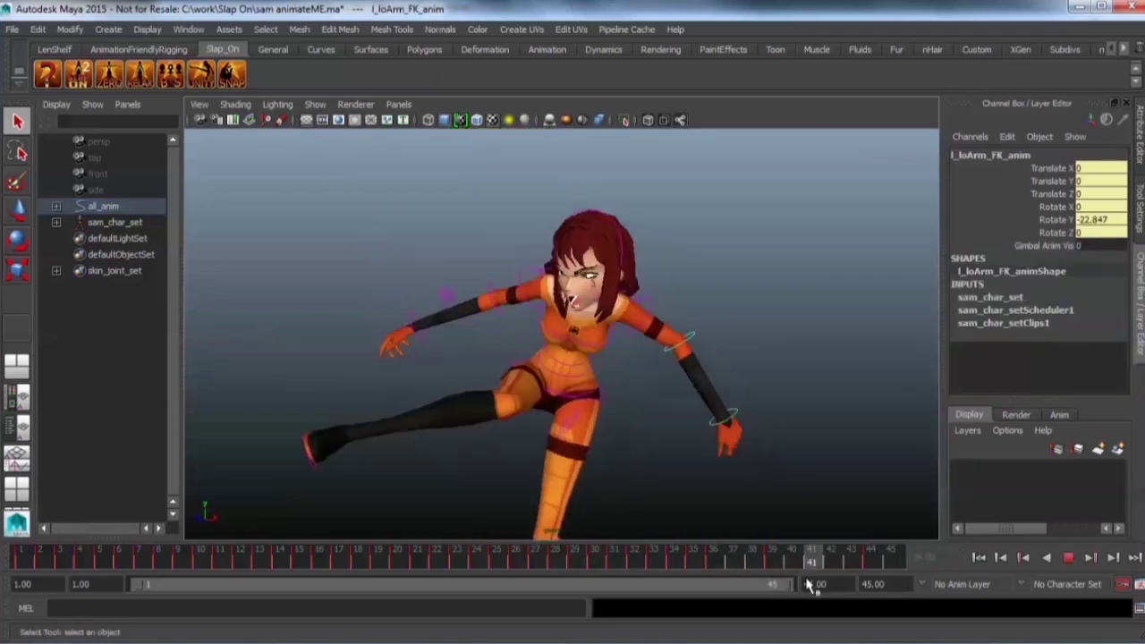
Stop playback at frame 39 and move the right foot IK control higher and farther forward, to about -21.2, 122.4, 139.1.
{"action": "key", "text": "alt+v"}
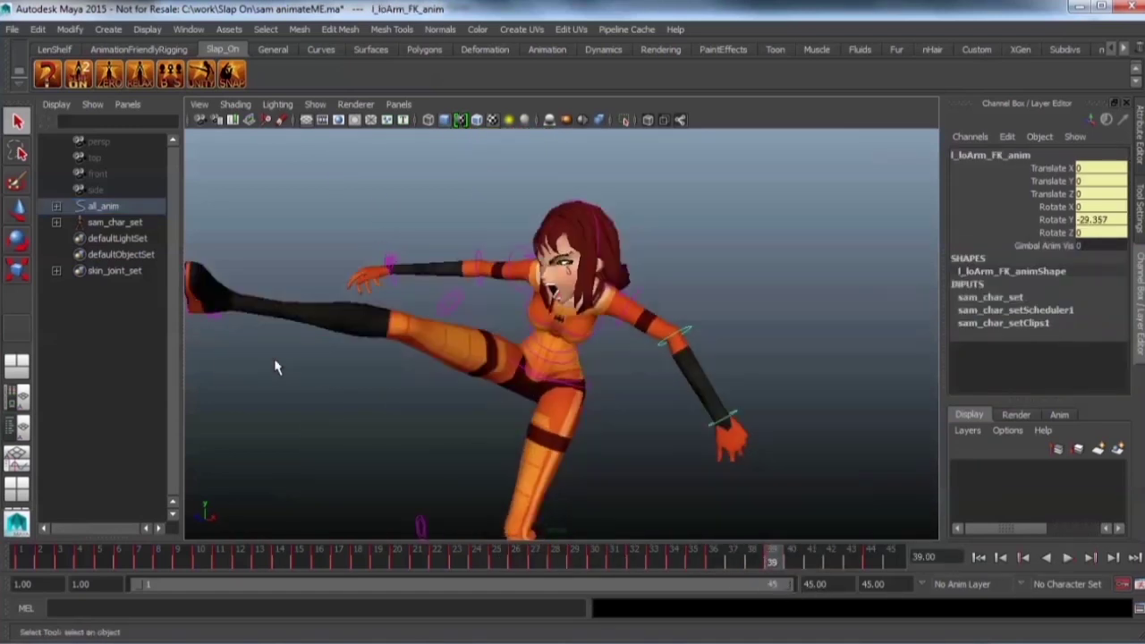
{"action": "left_click", "coordinate": [282, 312]}
{"action": "key", "text": "w"}
{"action": "left_click_drag", "start_coordinate": [283, 312], "coordinate": [362, 300], "text": "alt"}
{"action": "middle_click_drag", "start_coordinate": [363, 300], "coordinate": [306, 276]}
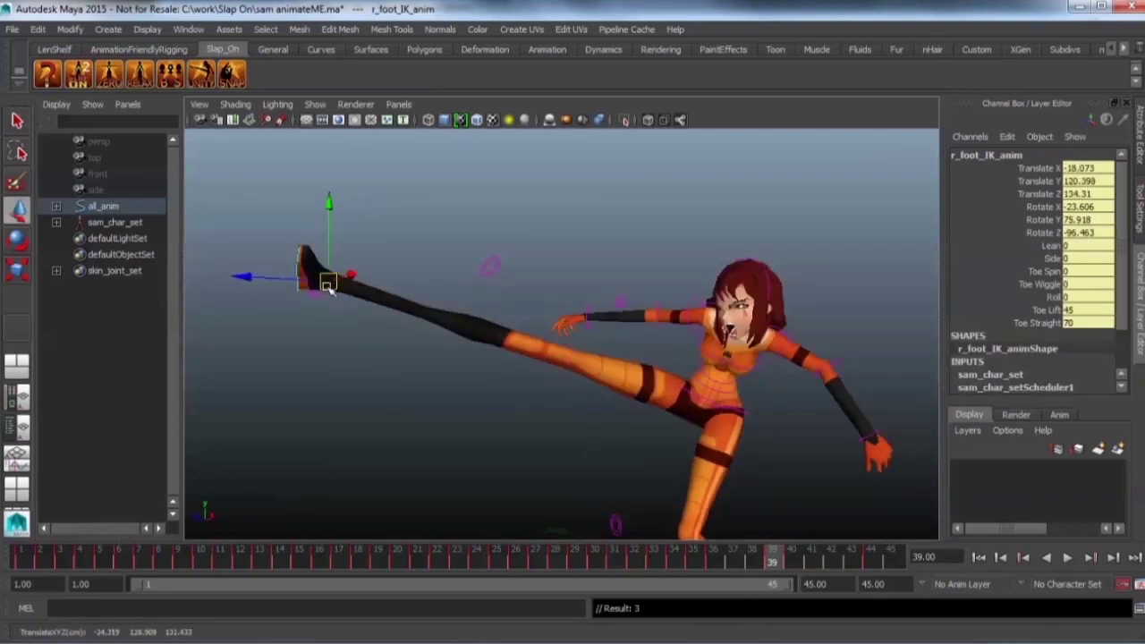
{"action": "left_click_drag", "start_coordinate": [328, 284], "coordinate": [309, 274]}
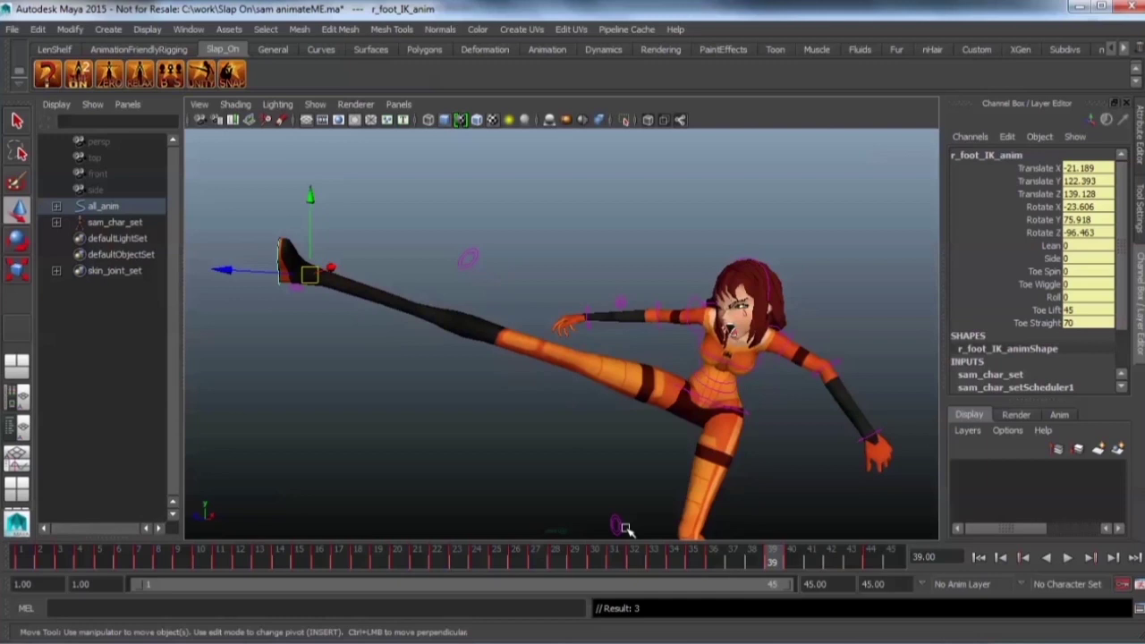
Convert the adjusted rig to a Unity-ready group with Slap_On, play the converted animation and scrub it to frame 45.
{"action": "left_click", "coordinate": [208, 79]}
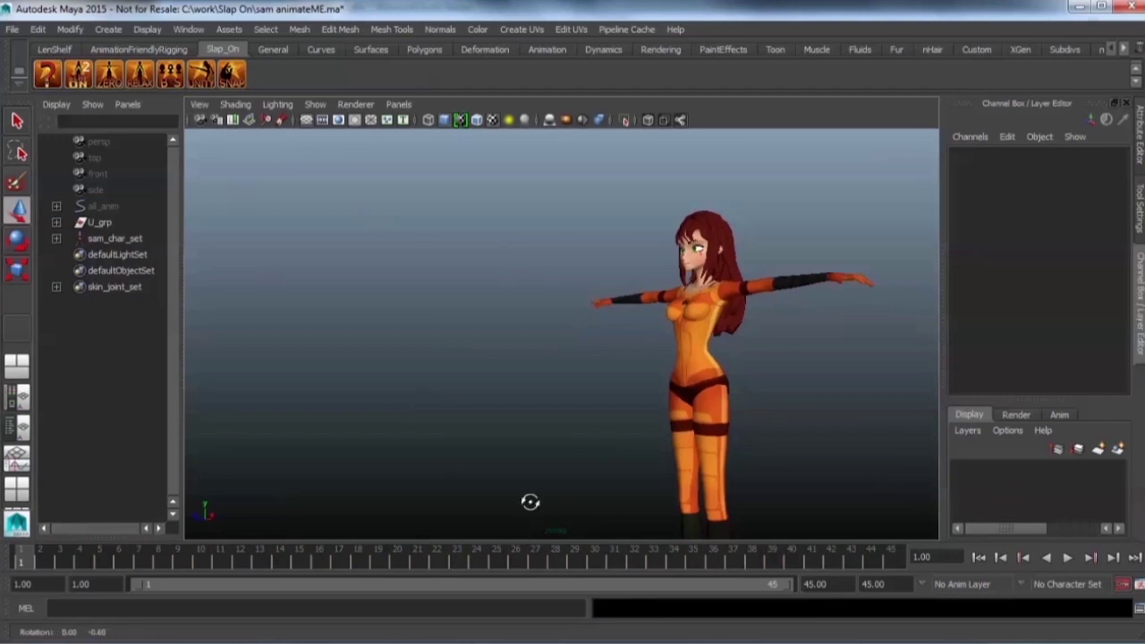
{"action": "key", "text": "alt+v"}
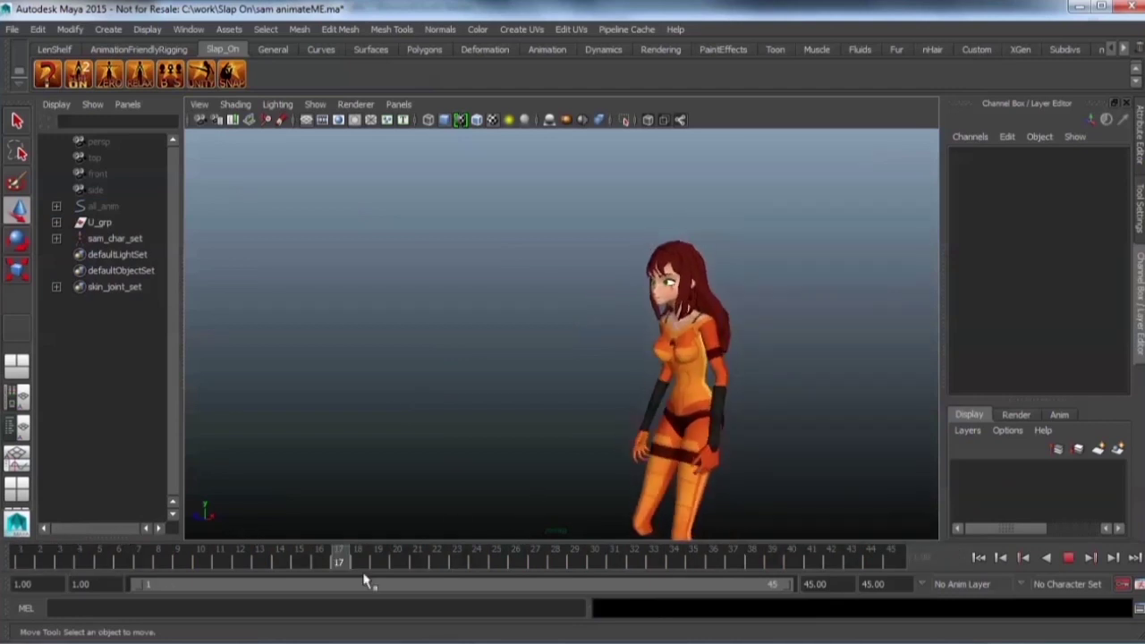
{"action": "left_click_drag", "start_coordinate": [603, 622], "coordinate": [792, 639]}
{"action": "left_click_drag", "start_coordinate": [792, 562], "coordinate": [889, 561]}
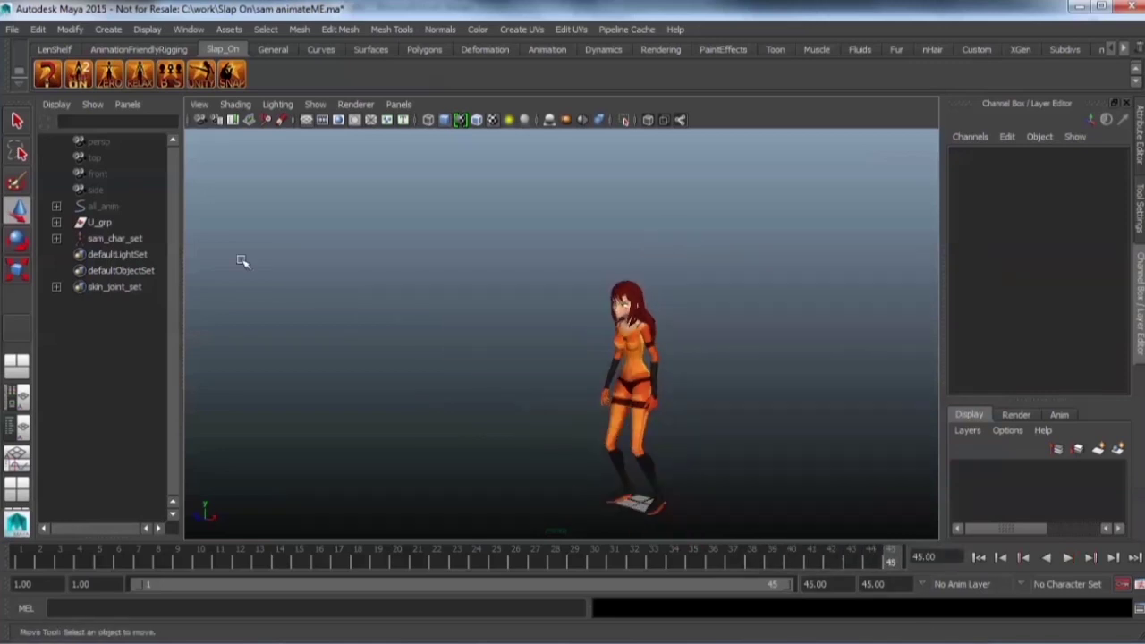
Clear the selection and inspect the converted character's kick pose up close at frame 39.
{"action": "left_click", "coordinate": [105, 224]}
{"action": "left_click", "coordinate": [519, 459]}
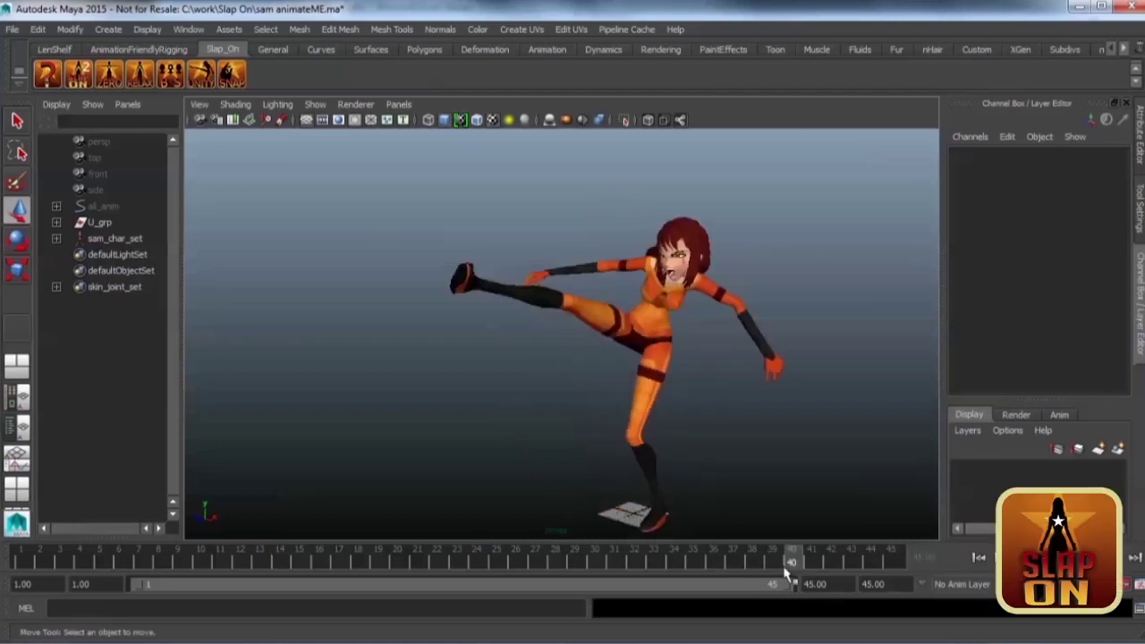
{"action": "mouse_move", "coordinate": [680, 447]}
{"action": "left_mouse_down", "text": "alt"}
{"action": "mouse_move", "coordinate": [752, 457]}
{"action": "mouse_move", "coordinate": [631, 478]}
{"action": "mouse_move", "coordinate": [621, 495]}
{"action": "mouse_move", "coordinate": [820, 480]}
{"action": "left_mouse_up", "text": "alt"}
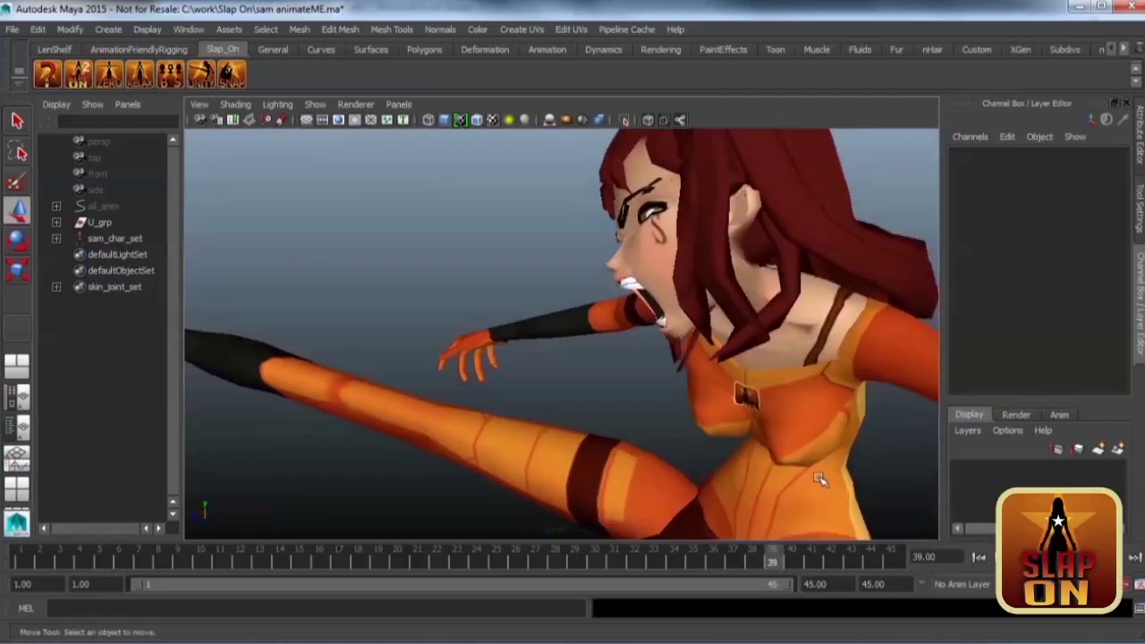